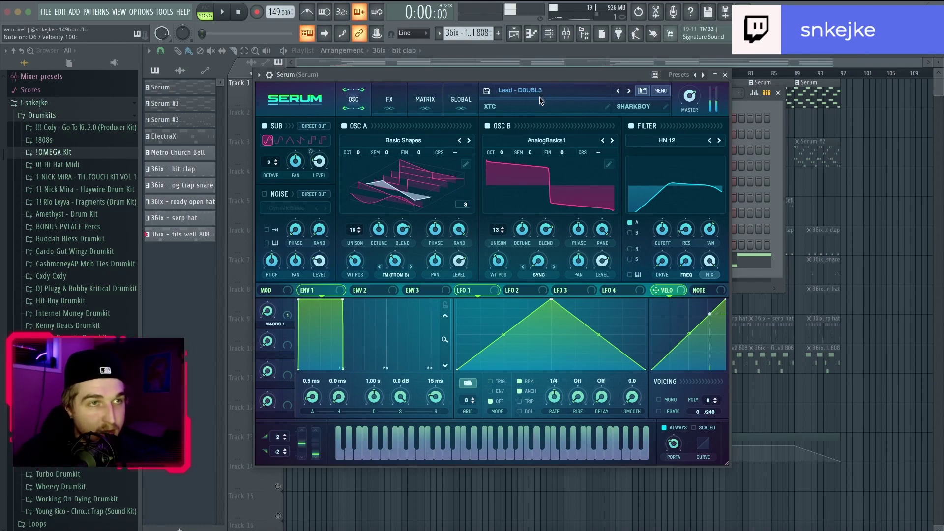
# Step: Dismiss the Serum lead synth window with Escape to get back to the Playlist
pyautogui.press('Escape')
pyautogui.press('Escape')
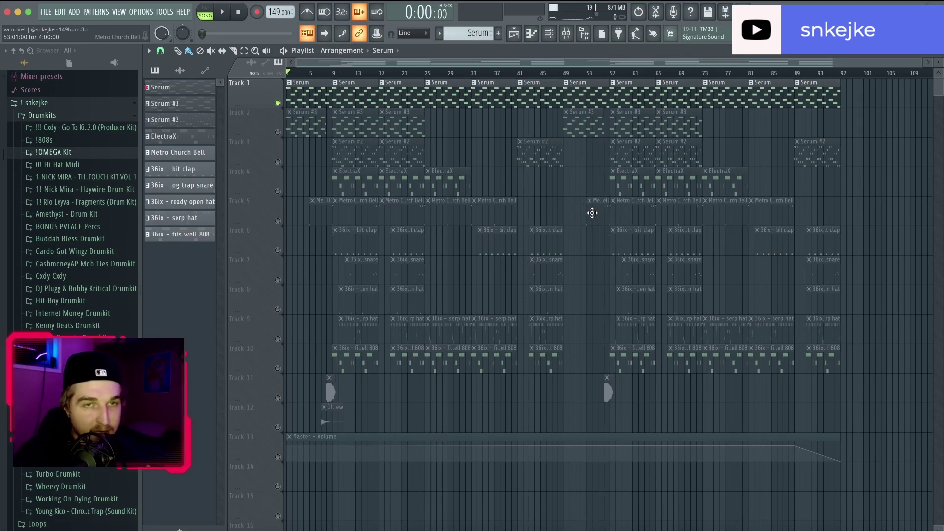
# Step: Solo Track 2, check the Serum #3 'Turnt' patch, and play its arpeggiated pattern
pyautogui.click(278, 133)
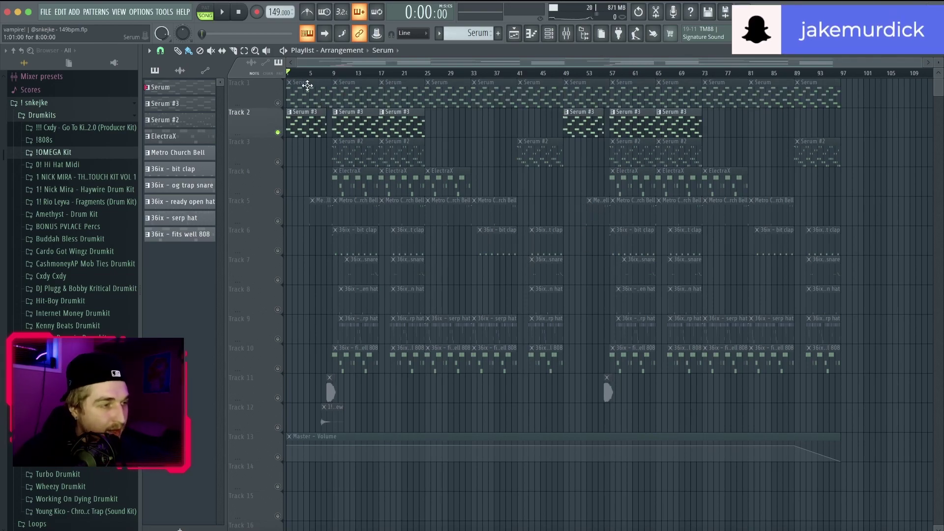
pyautogui.doubleClick(307, 133)
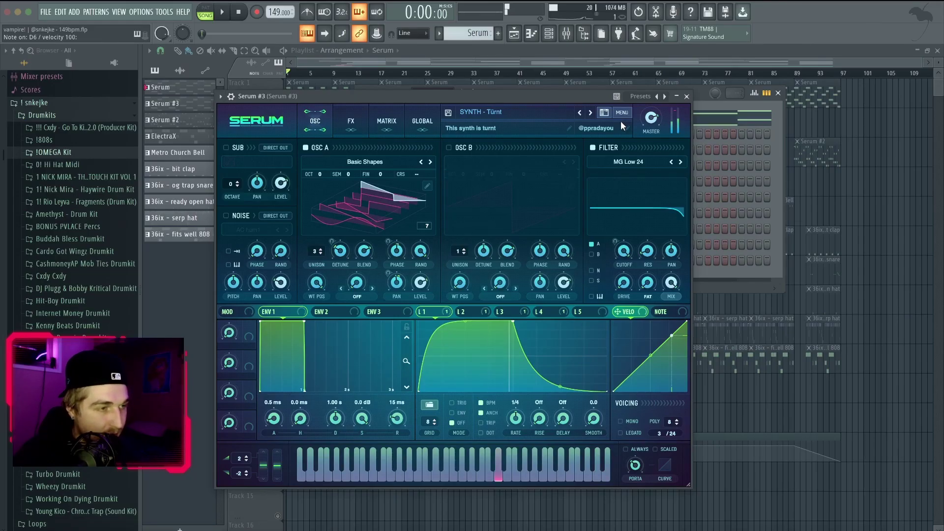
pyautogui.click(686, 97)
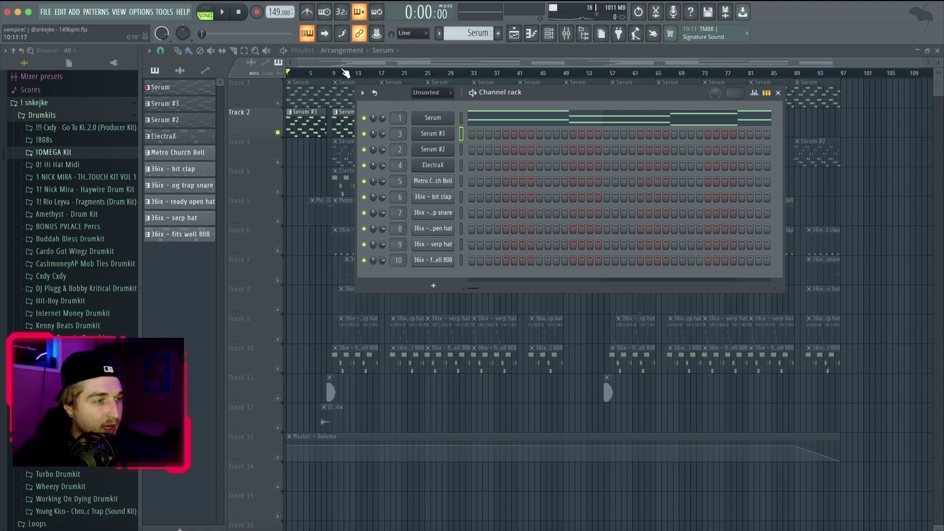
pyautogui.click(369, 120)
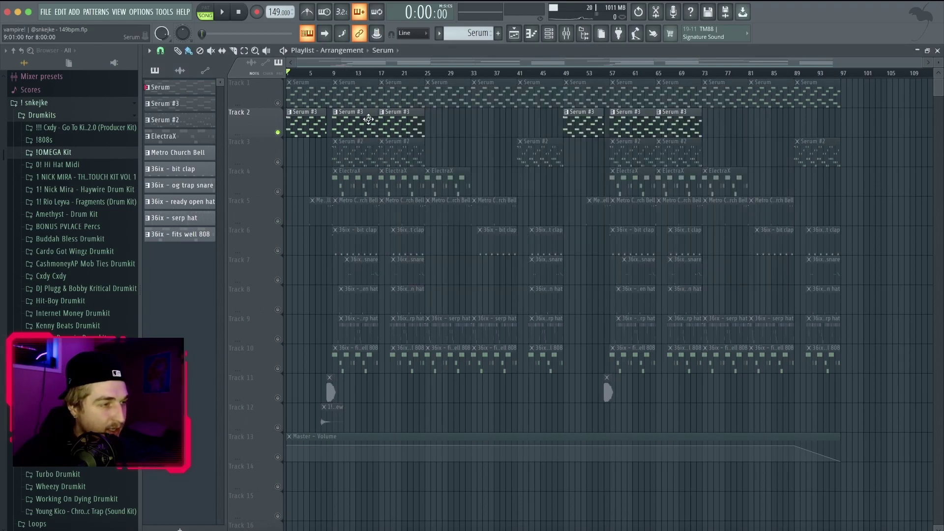
pyautogui.press('space')
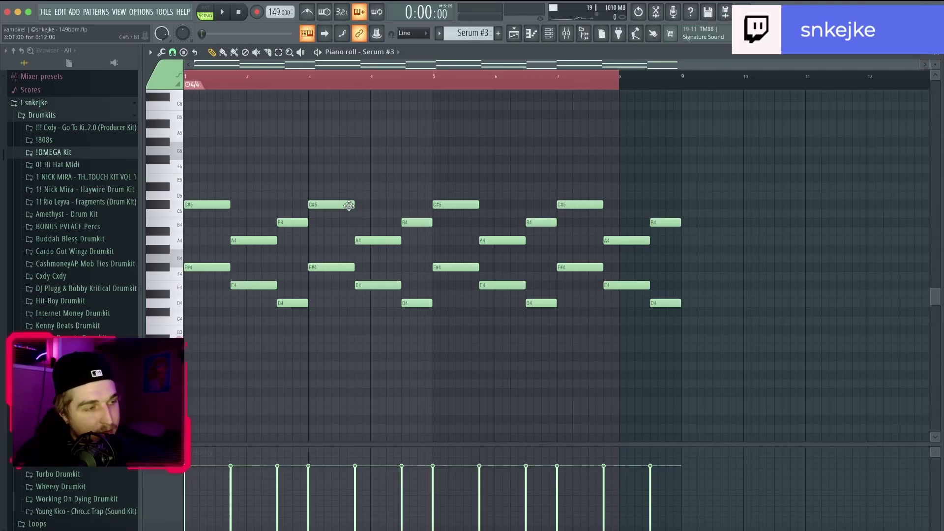
# Step: Review the Serum #2 chord arpeggio and its Serum patch, then return to the Playlist with F5
pyautogui.click(515, 38)
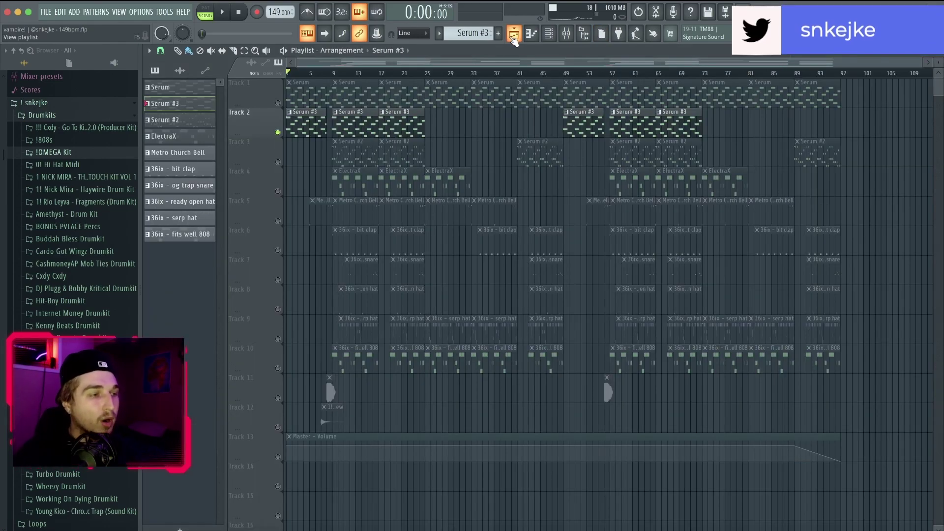
pyautogui.click(515, 39)
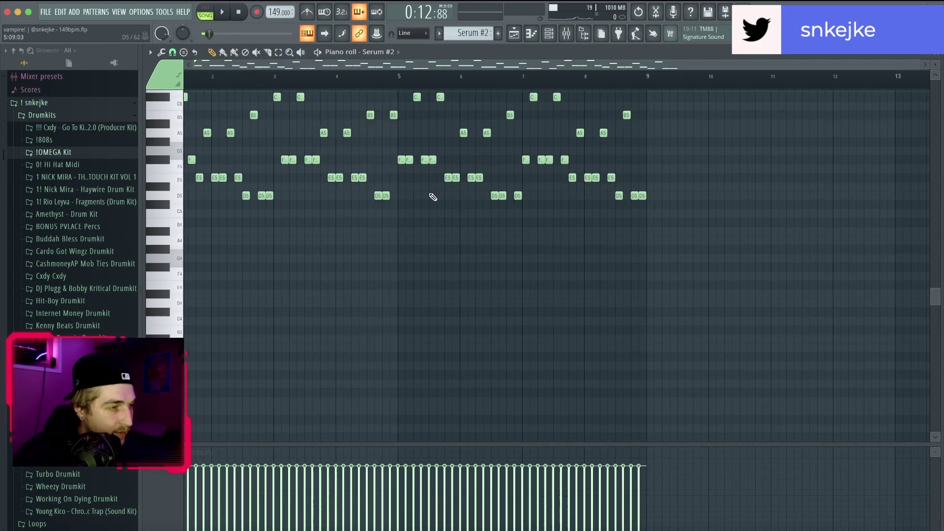
pyautogui.click(549, 34)
pyautogui.click(413, 151)
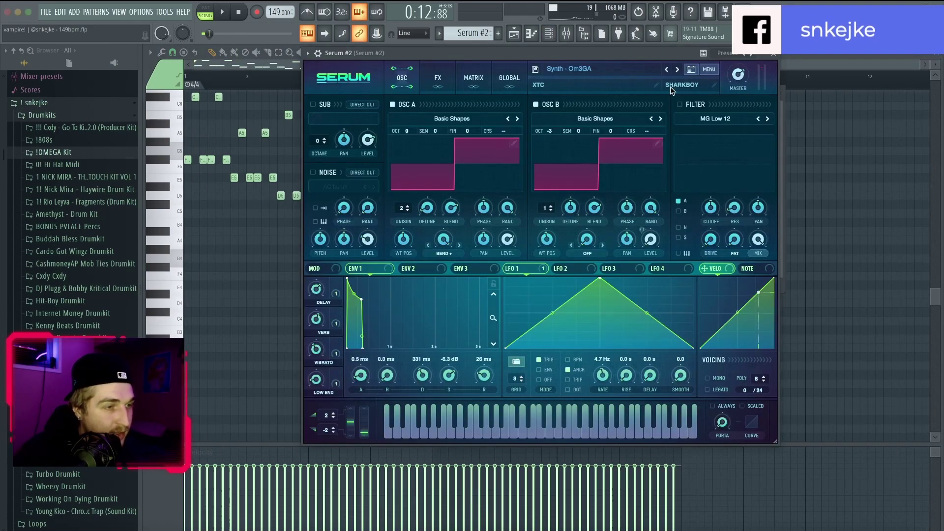
pyautogui.click(772, 56)
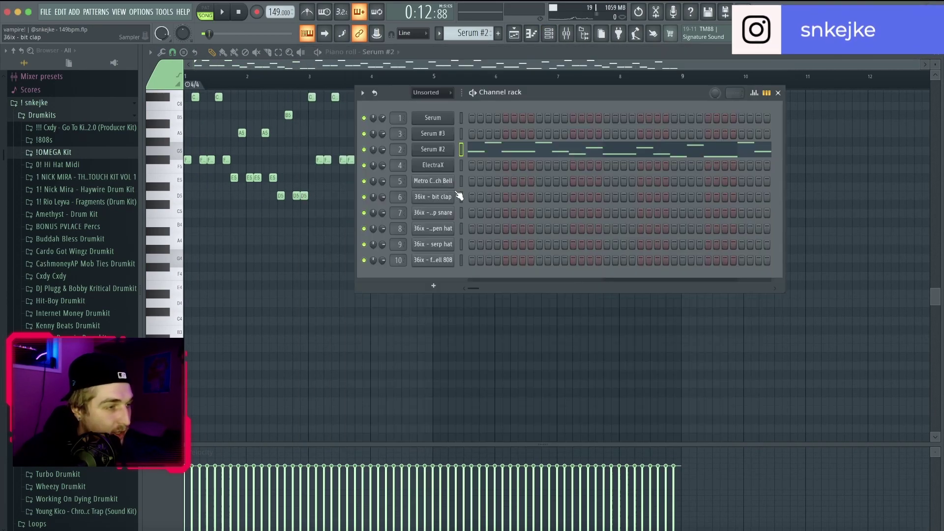
pyautogui.press('Escape')
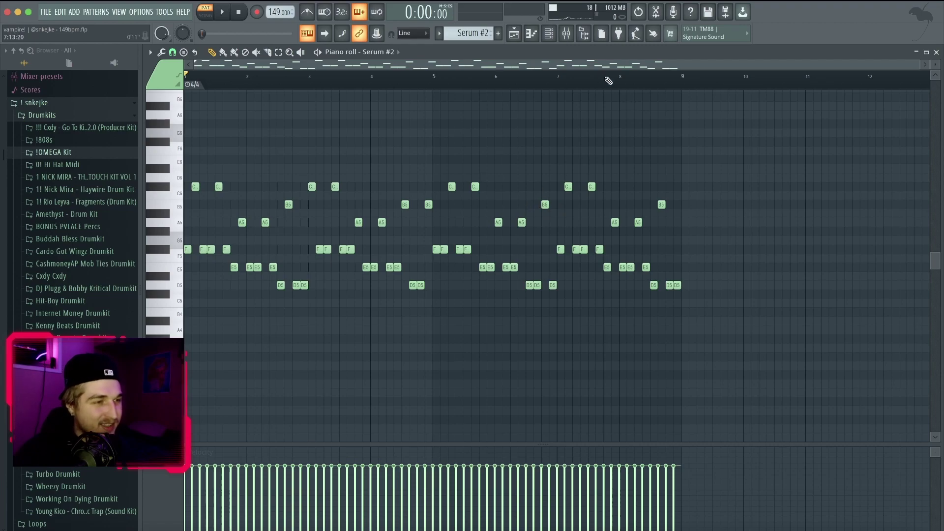
pyautogui.press('F5')
# Step: Solo the Track 1 Serum lead, play it, and open its chord notes
pyautogui.rightClick(278, 104)
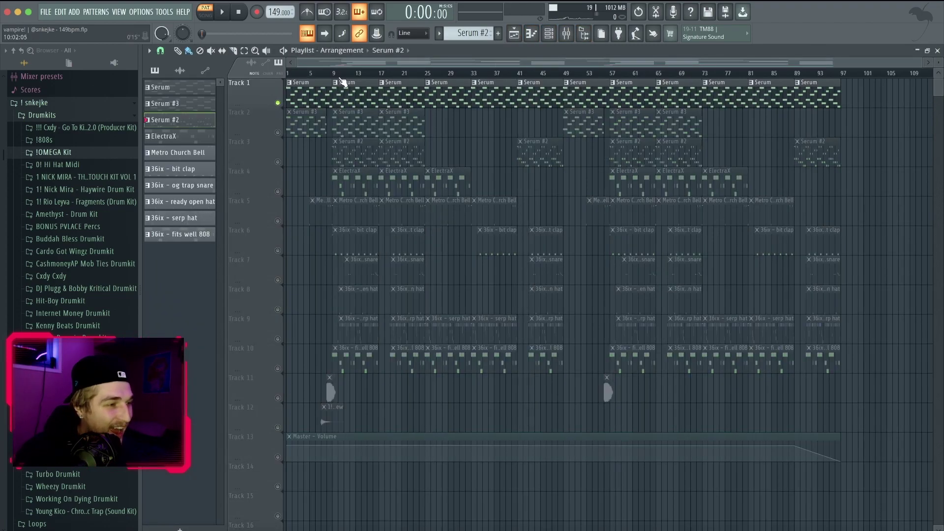
pyautogui.click(334, 73)
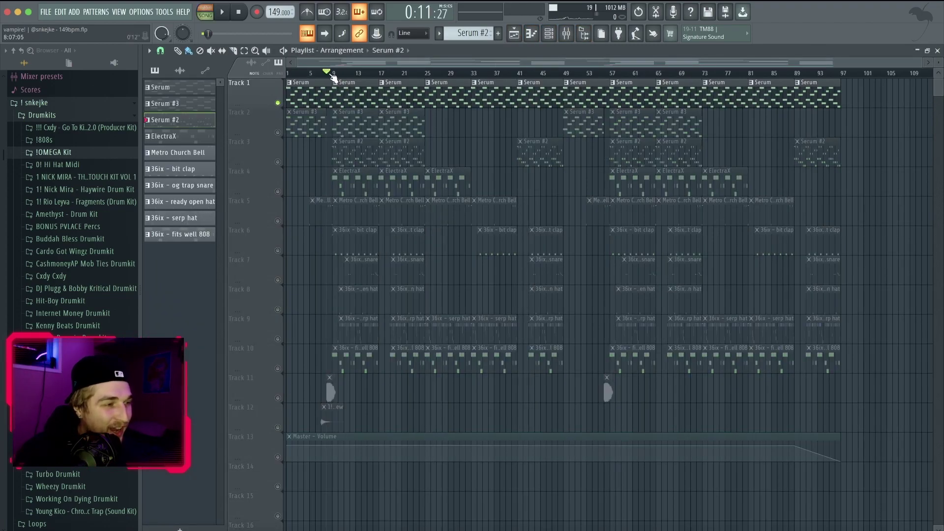
pyautogui.doubleClick(384, 103)
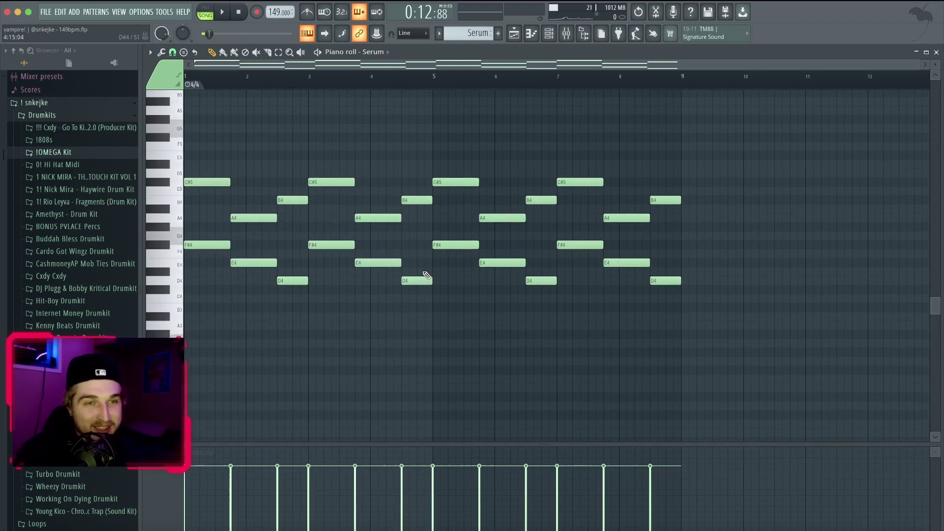
# Step: Preview all the Serum chords through the Arpeggiator, then cancel to keep the original chords
pyautogui.hotkey('ctrl', 'a')
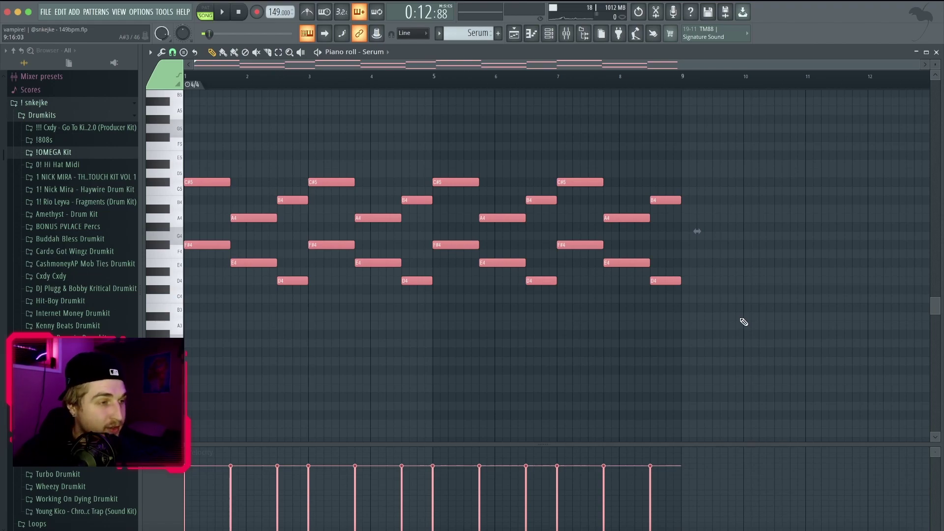
pyautogui.hotkey('alt', 'a')
pyautogui.scroll(2, 533, 236)
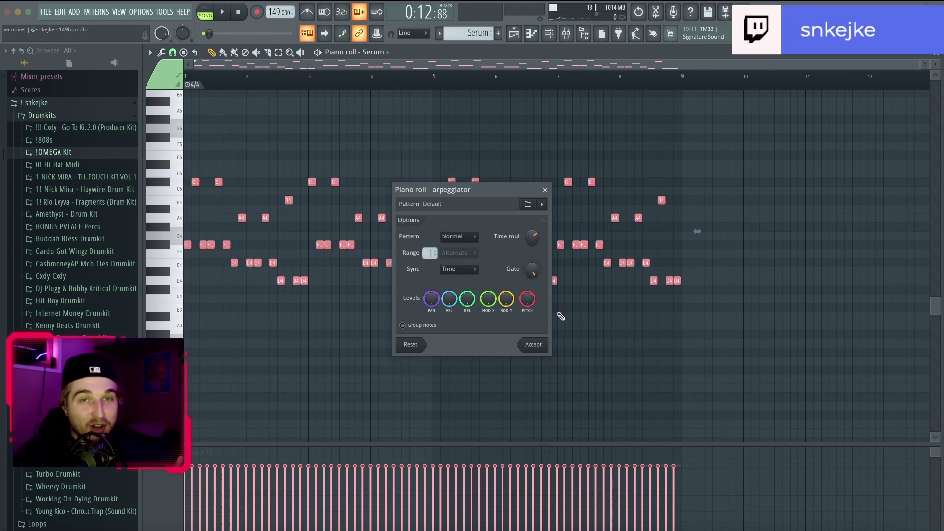
pyautogui.click(545, 190)
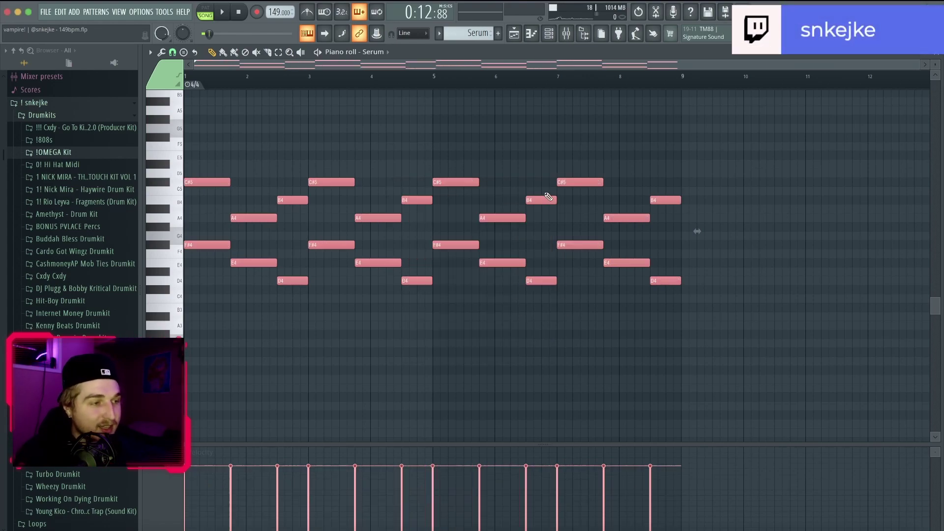
# Step: Open the ElectraX clip's notes and its synth patch, nudging the plugin window slightly right
pyautogui.click(549, 33)
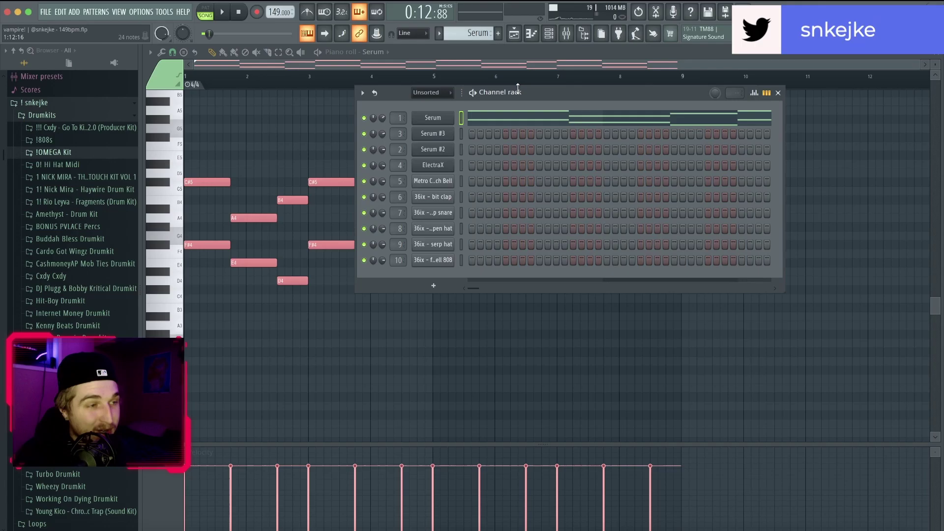
pyautogui.click(514, 34)
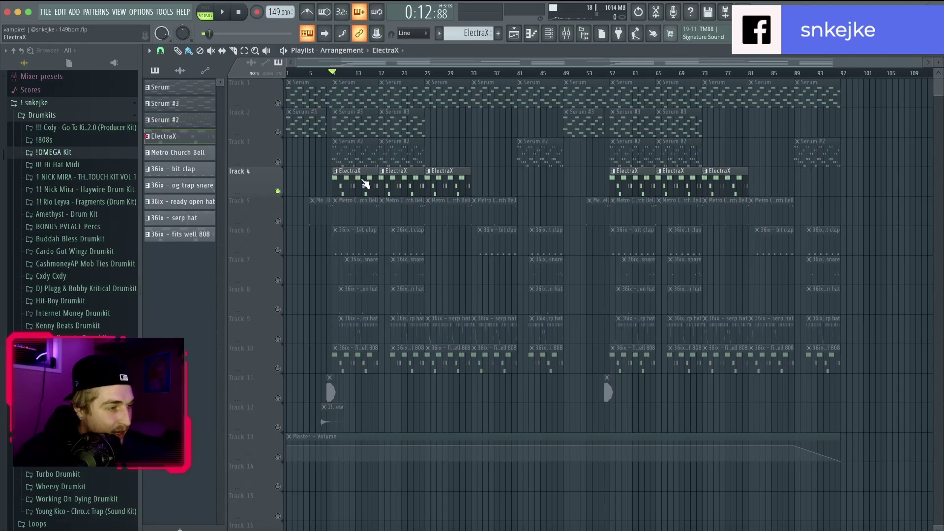
pyautogui.doubleClick(362, 183)
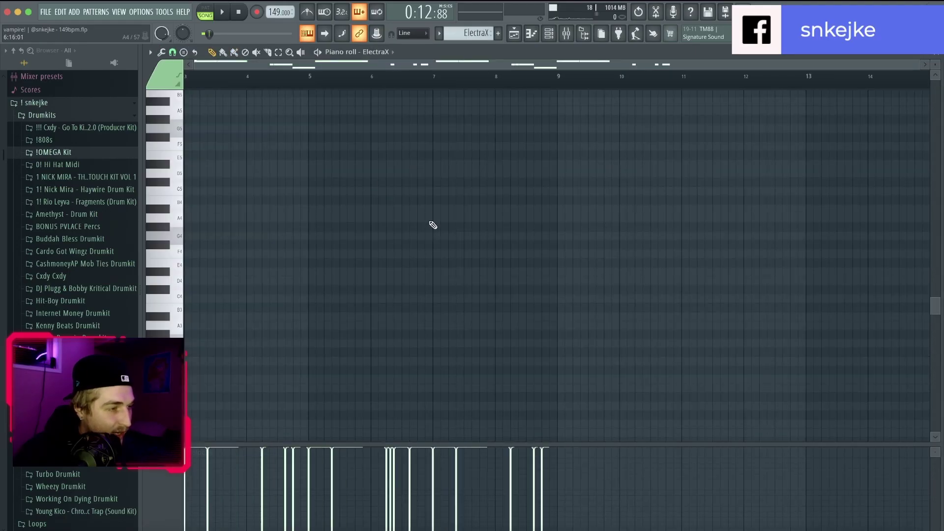
pyautogui.scroll(-3, 360, 220)
pyautogui.press('Tab')
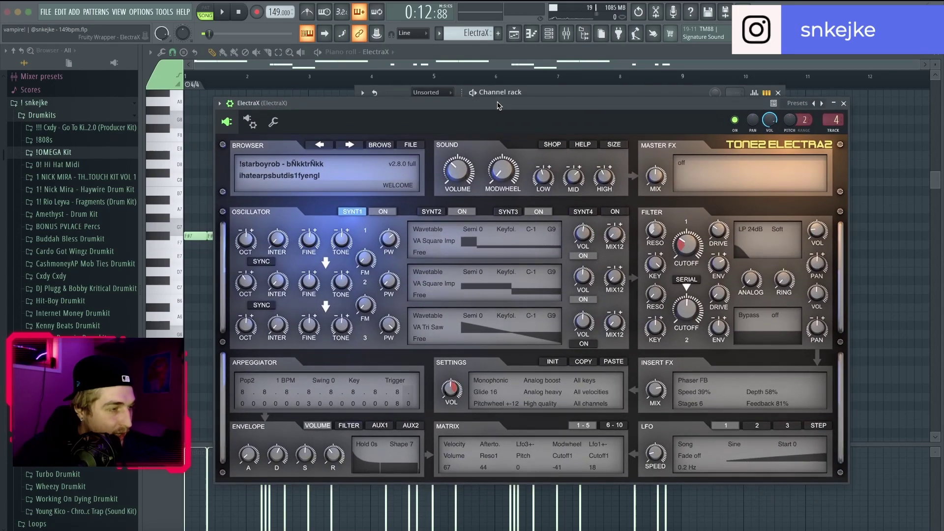
pyautogui.moveTo(501, 106); pyautogui.dragTo(521, 104)
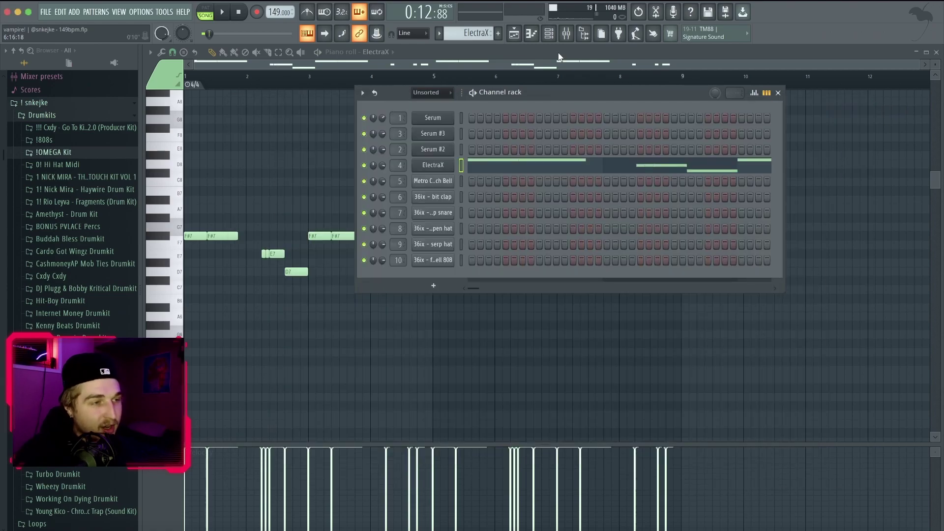
# Step: Open the '36ix - fits well 808' clip's notes and toggle the Channel rack
pyautogui.press('F5')
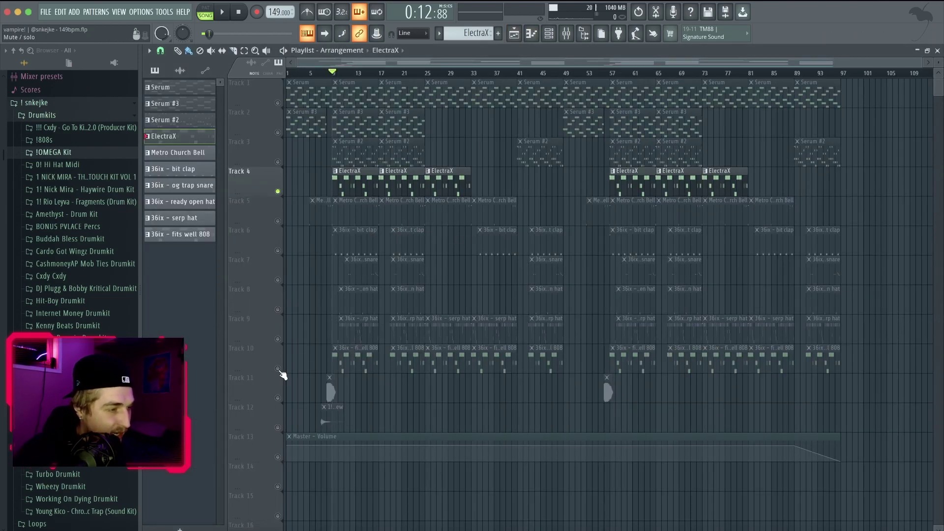
pyautogui.doubleClick(413, 372)
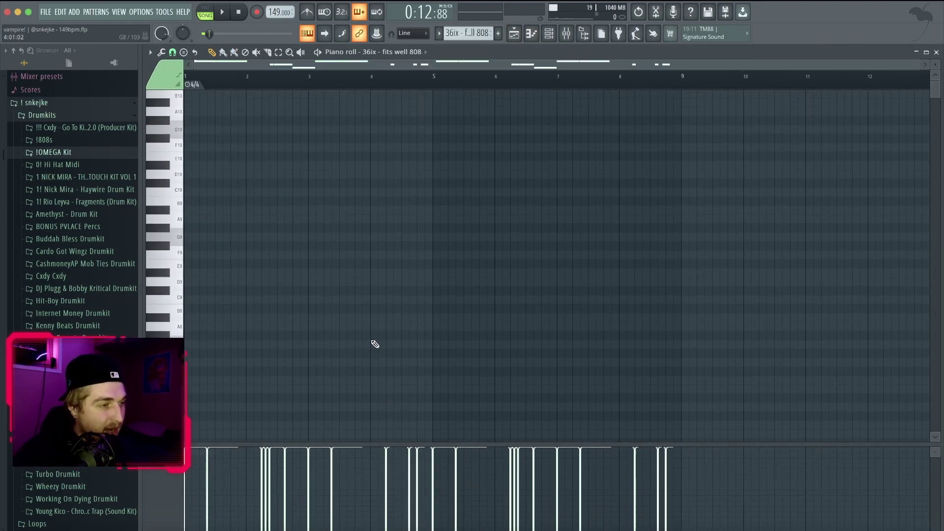
pyautogui.press('F6')
pyautogui.click(552, 35)
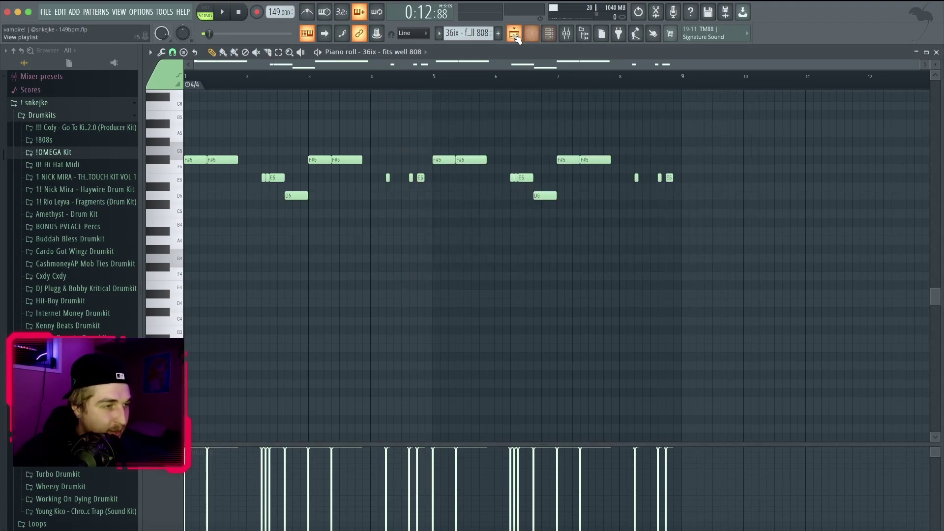
# Step: Reopen the ElectraX melody notes from the Playlist and play the active tracks
pyautogui.click(514, 35)
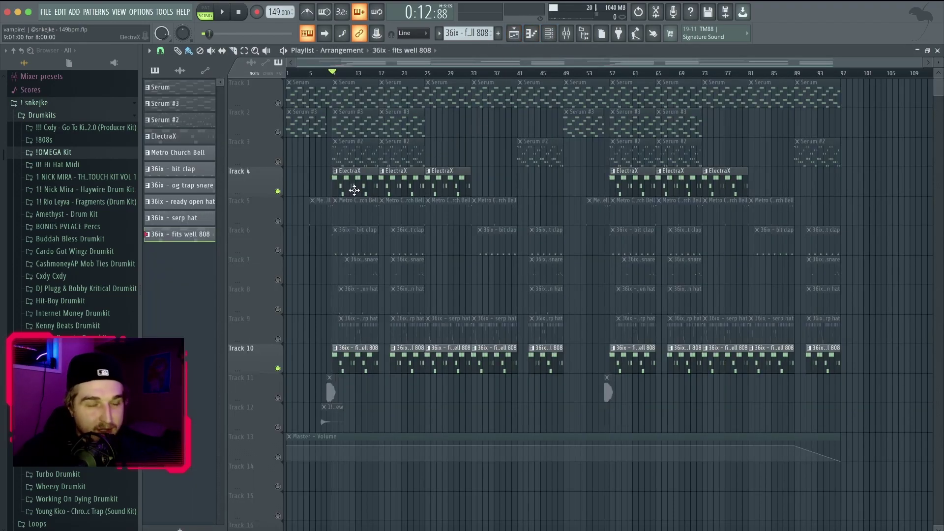
pyautogui.doubleClick(360, 185)
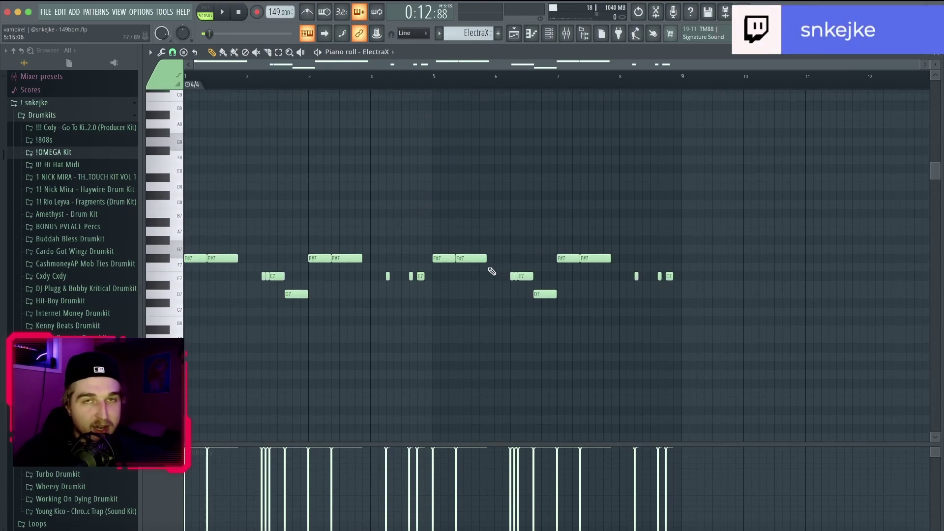
pyautogui.press('space')
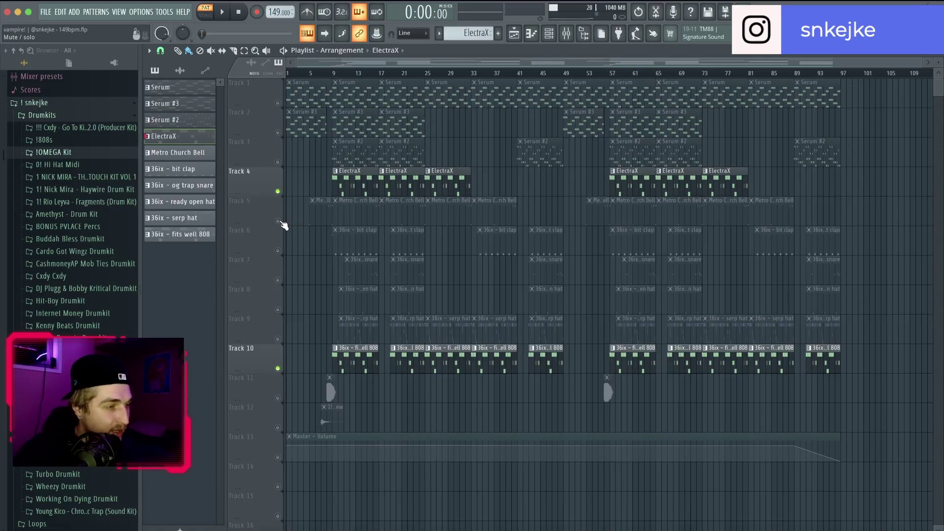
# Step: Unmute the Metro Church Bell track, play the song, then restore the muted drum tracks
pyautogui.click(278, 220)
pyautogui.press('space')
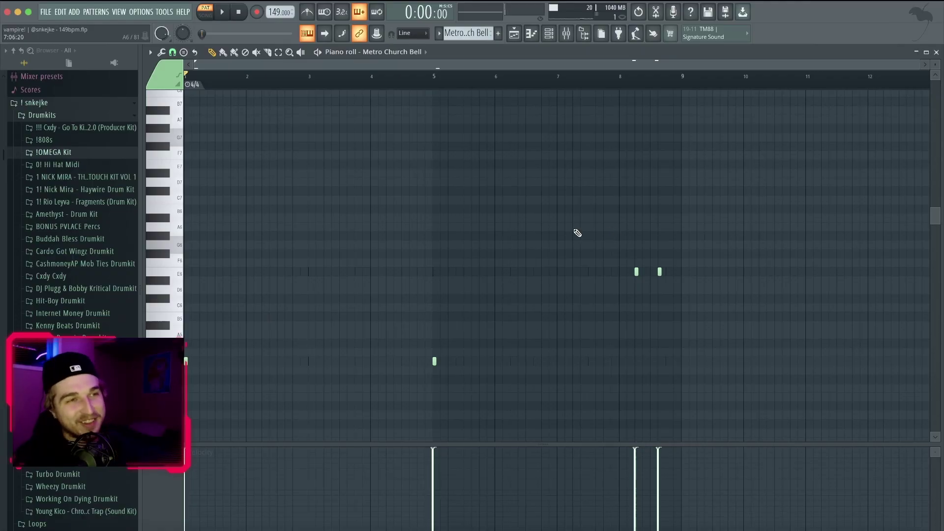
pyautogui.click(549, 33)
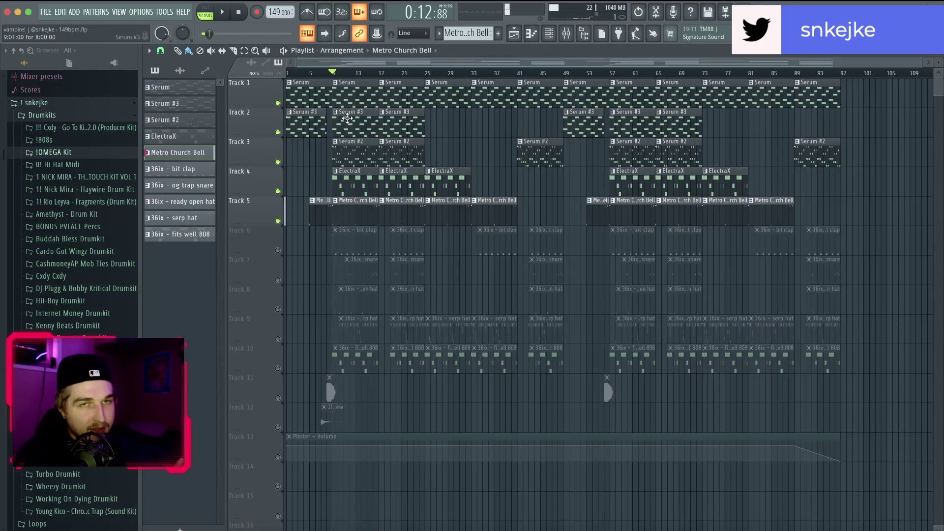
pyautogui.rightClick(279, 221)
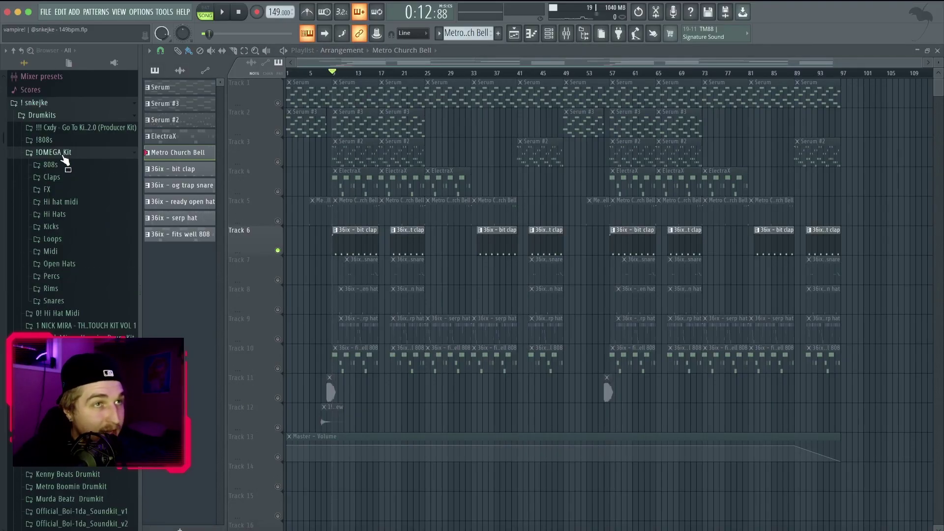
# Step: Expand and collapse the !OMEGA Kit folder, then open and play the bit clap pattern
pyautogui.click(53, 153)
pyautogui.click(53, 152)
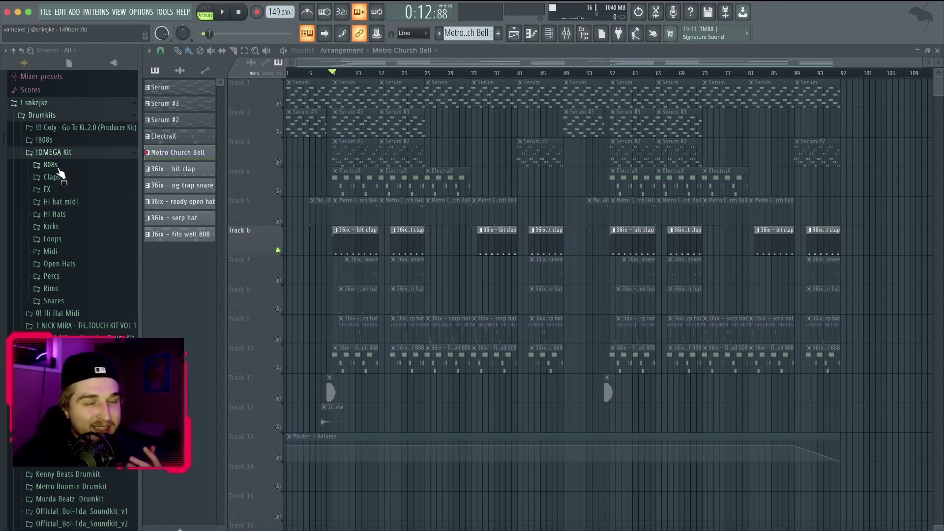
pyautogui.click(71, 152)
pyautogui.doubleClick(354, 242)
pyautogui.press('space')
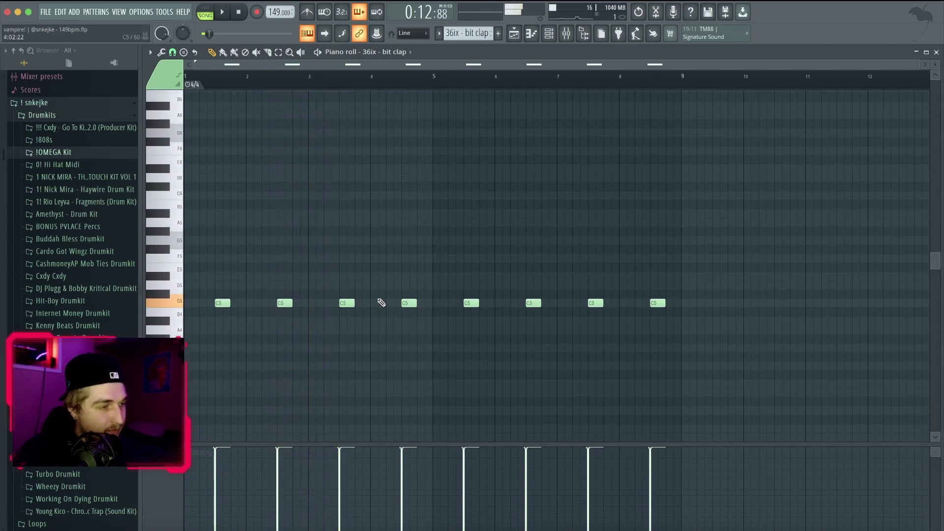
pyautogui.press('Escape')
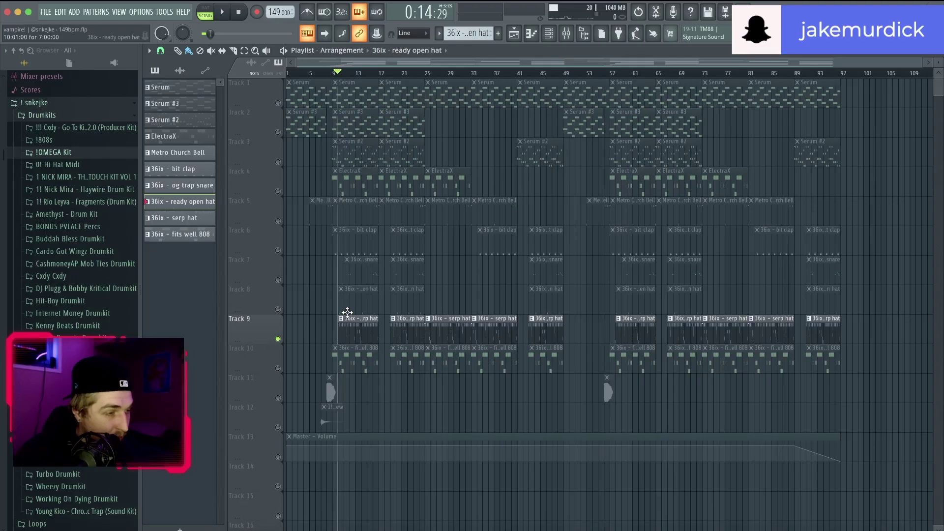
# Step: Open and play the serp hat pattern, then return to the Playlist with F5
pyautogui.doubleClick(356, 325)
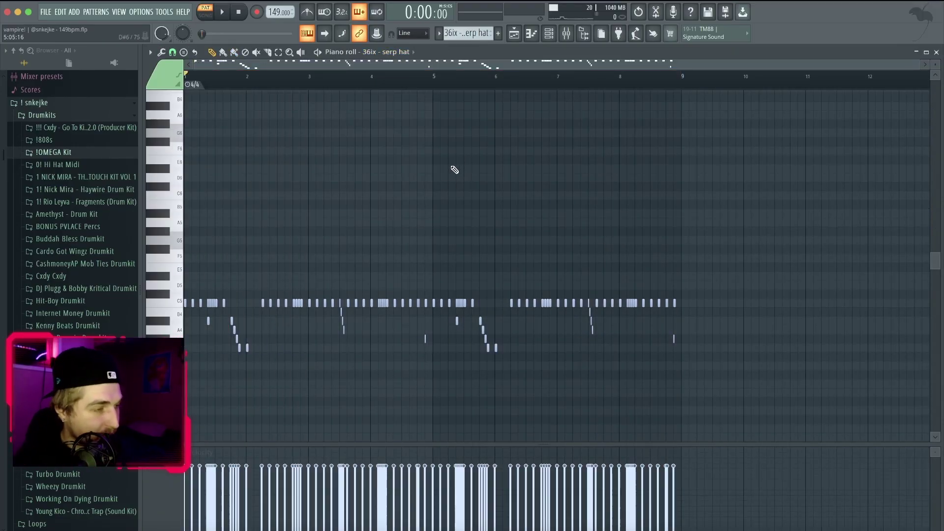
pyautogui.press('space')
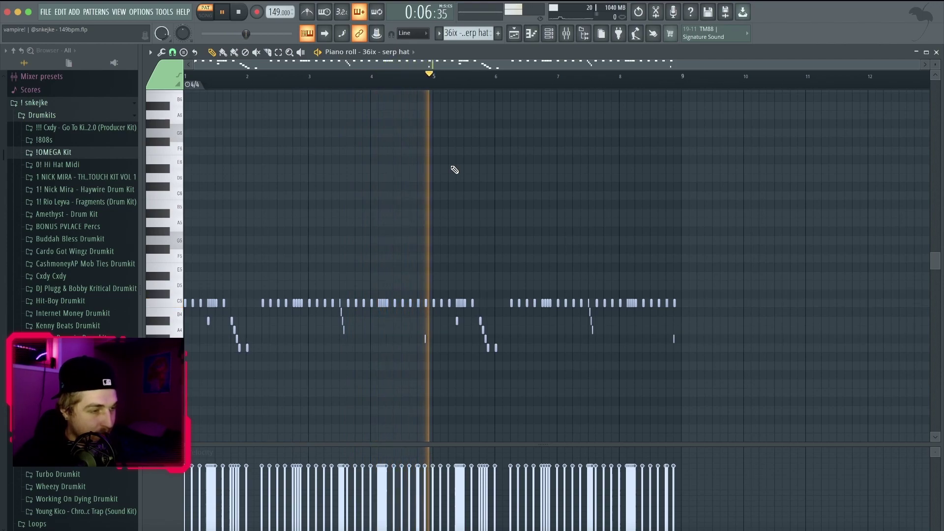
pyautogui.press('F5')
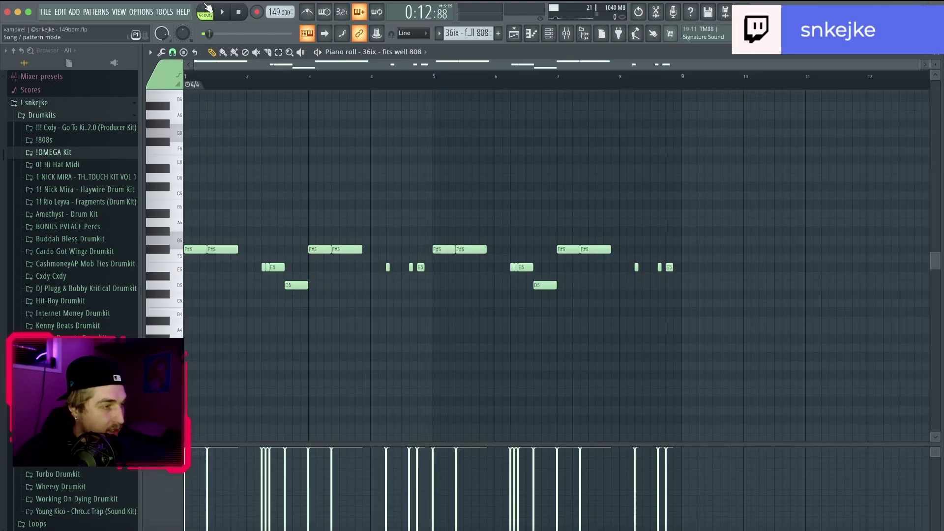
# Step: Play the fits well 808 pattern, mute the serp hat track, and play from around bar 9
pyautogui.press('space')
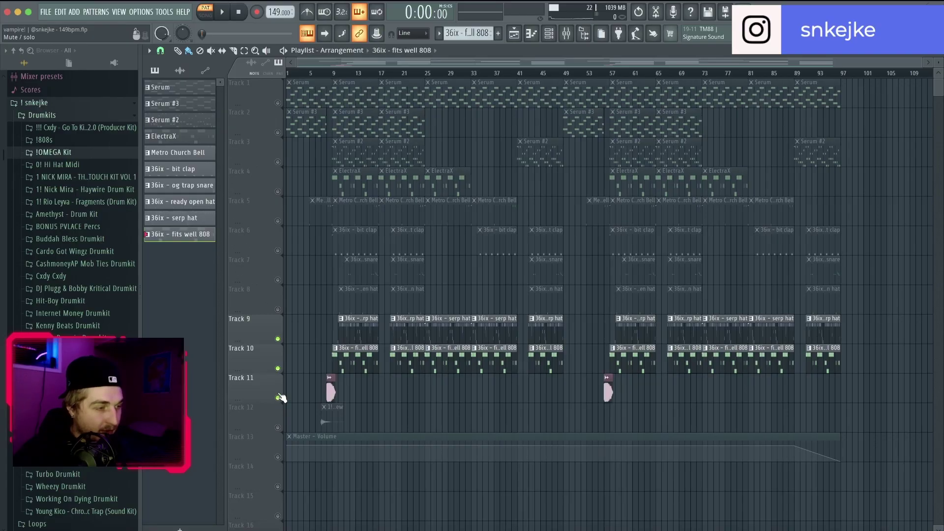
pyautogui.click(279, 340)
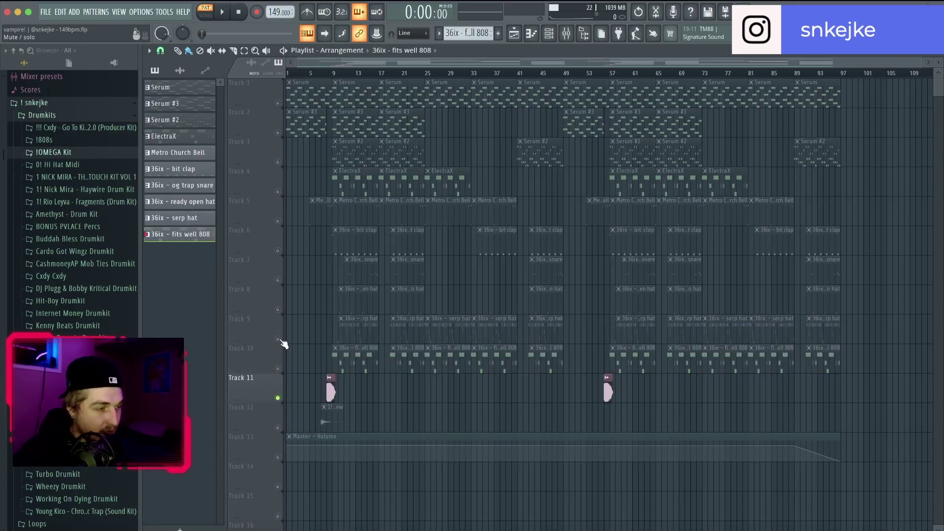
pyautogui.click(332, 74)
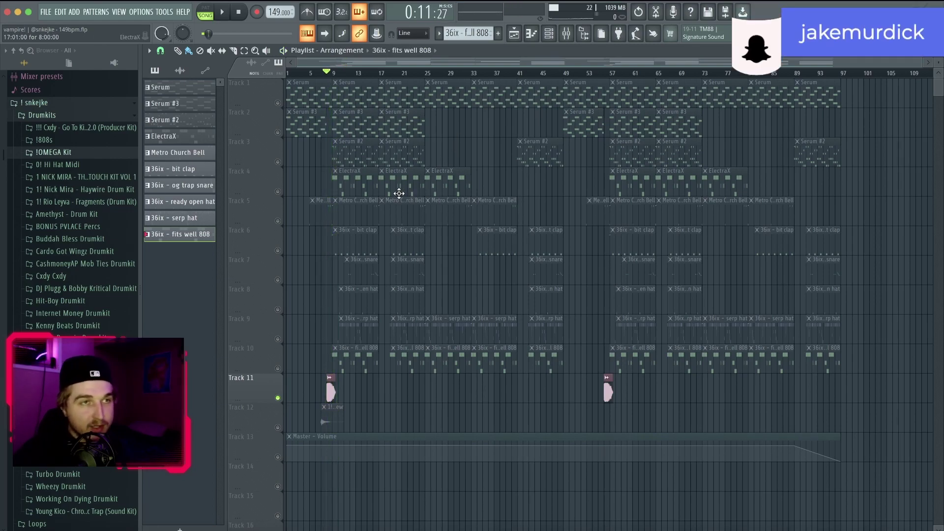
# Step: In the Mixer, inspect the Serum channel's Fruity Parametric EQ 2 and its preset list
pyautogui.press('space')
pyautogui.press('F9')
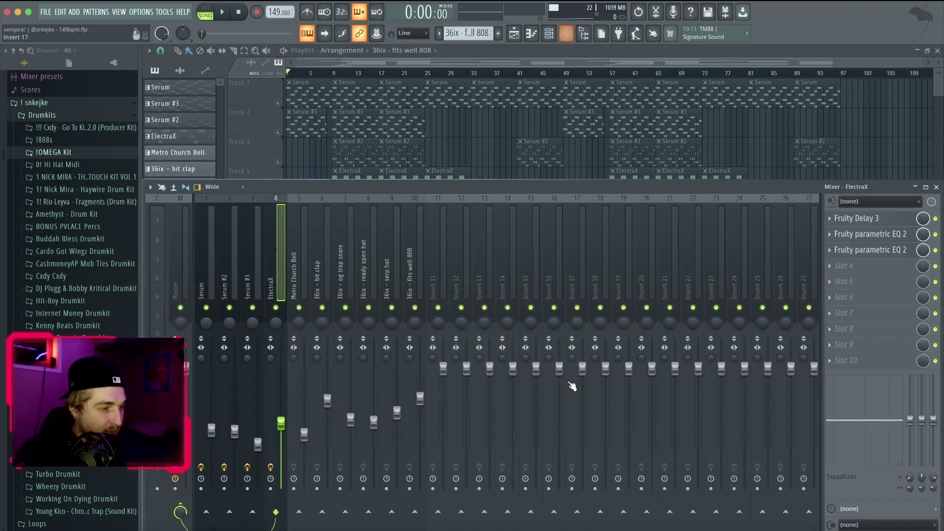
pyautogui.click(210, 198)
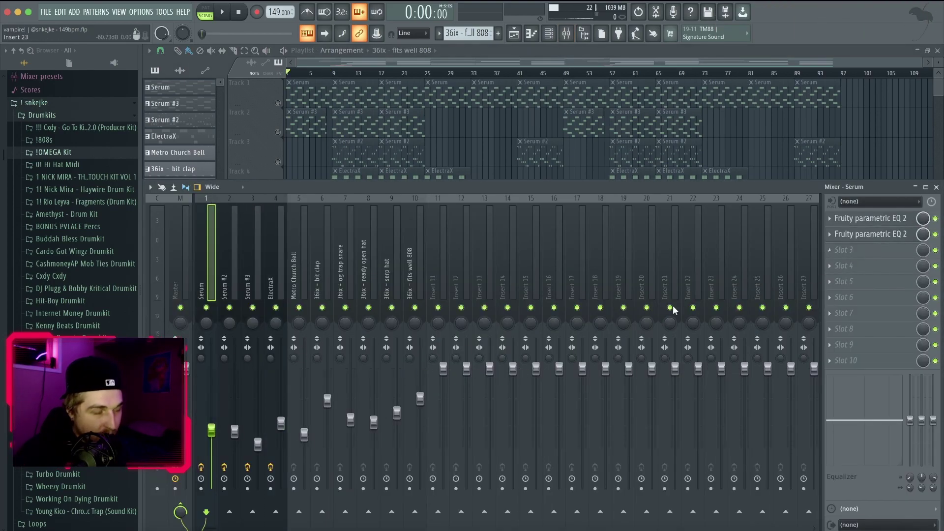
pyautogui.click(870, 218)
pyautogui.click(509, 130)
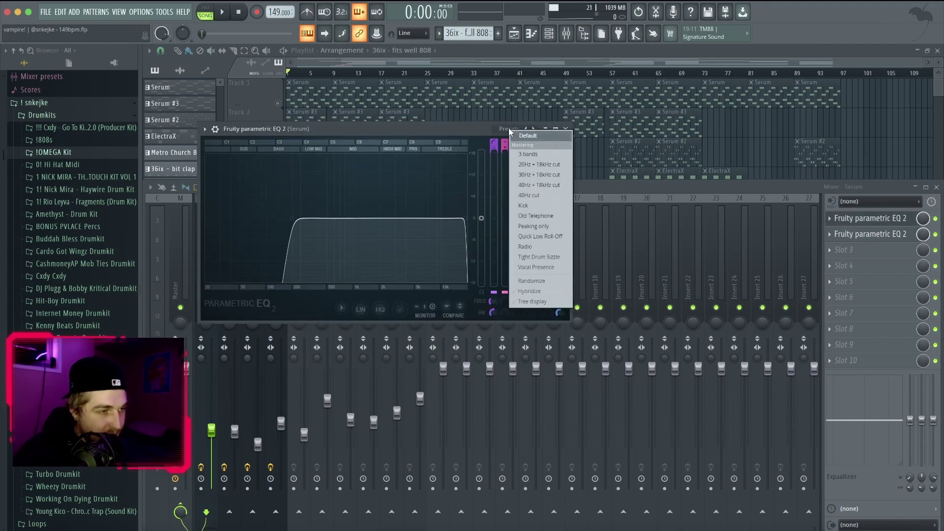
pyautogui.press('Escape')
pyautogui.press('Escape')
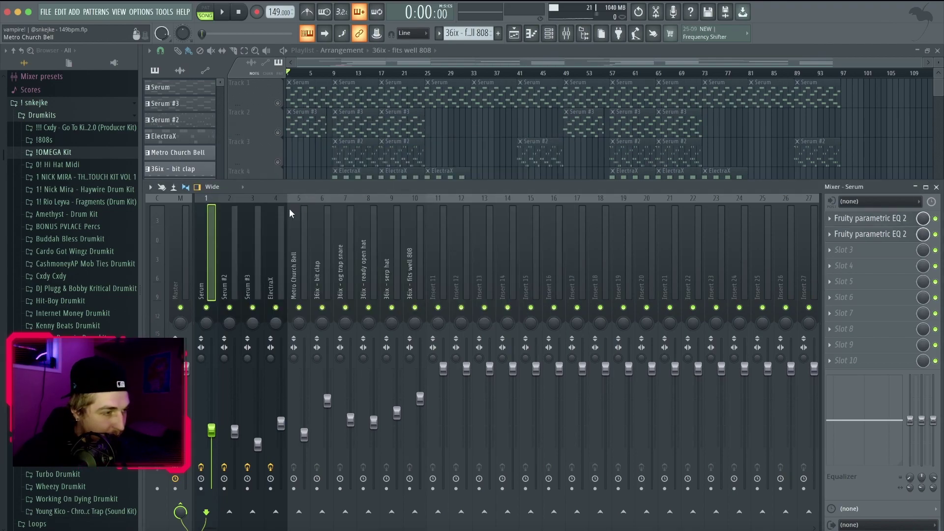
# Step: Check the ElectraX effects and Serum #2's Fruity Delay 3, then play the Serum #2 melody
pyautogui.click(272, 199)
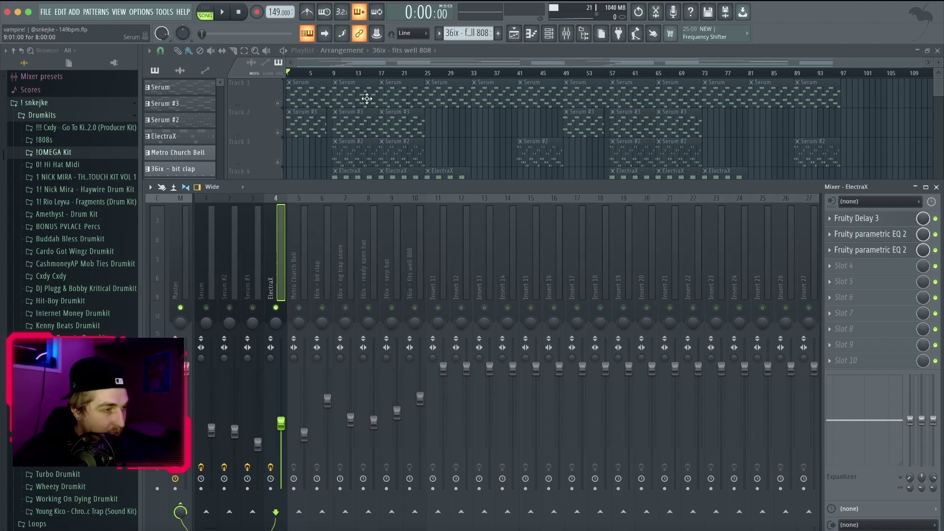
pyautogui.press('F9')
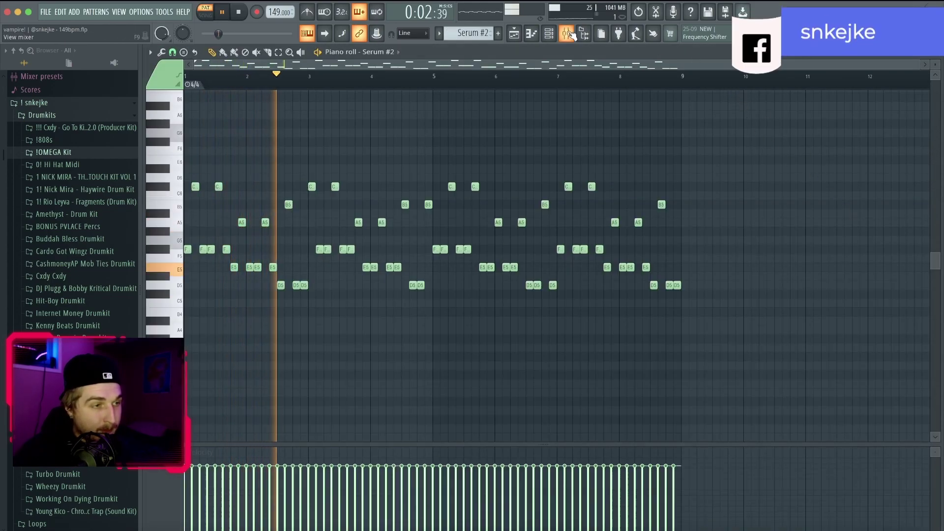
pyautogui.press('F9')
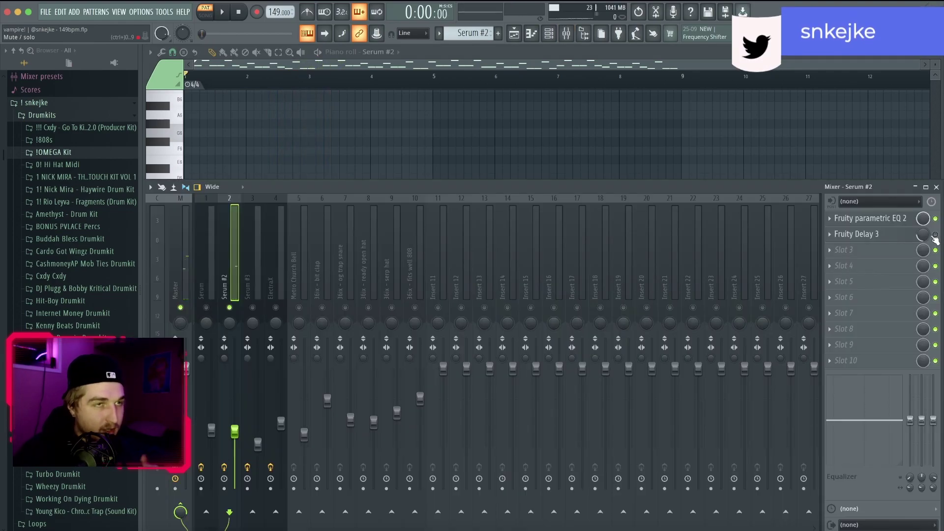
pyautogui.click(861, 237)
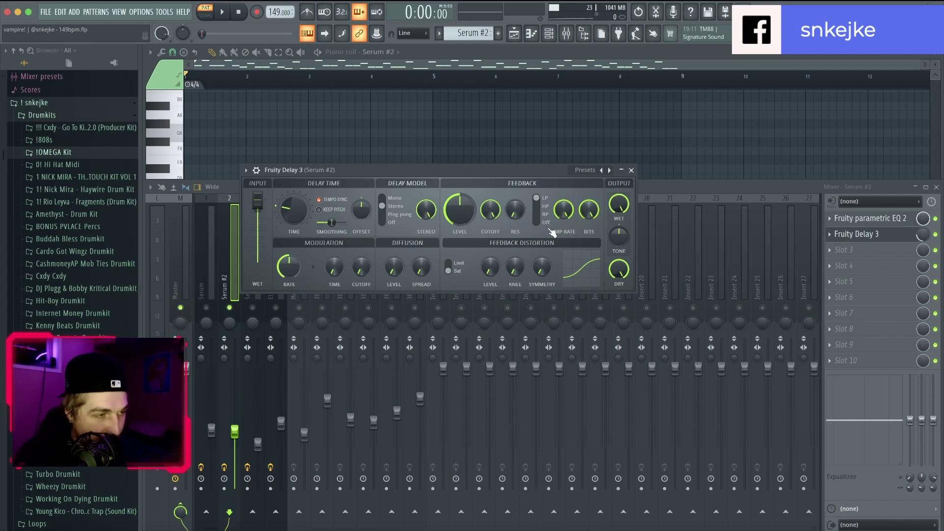
pyautogui.click(633, 170)
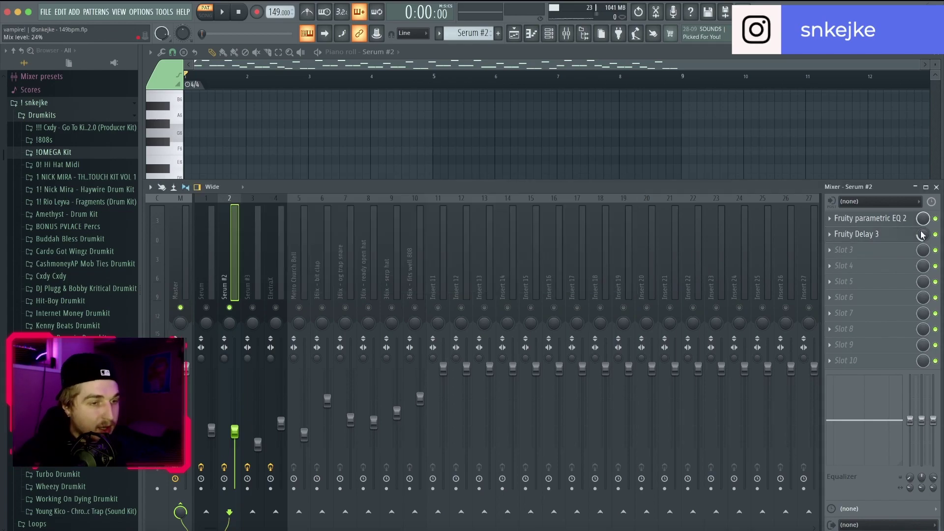
pyautogui.press('F9')
pyautogui.press('space')
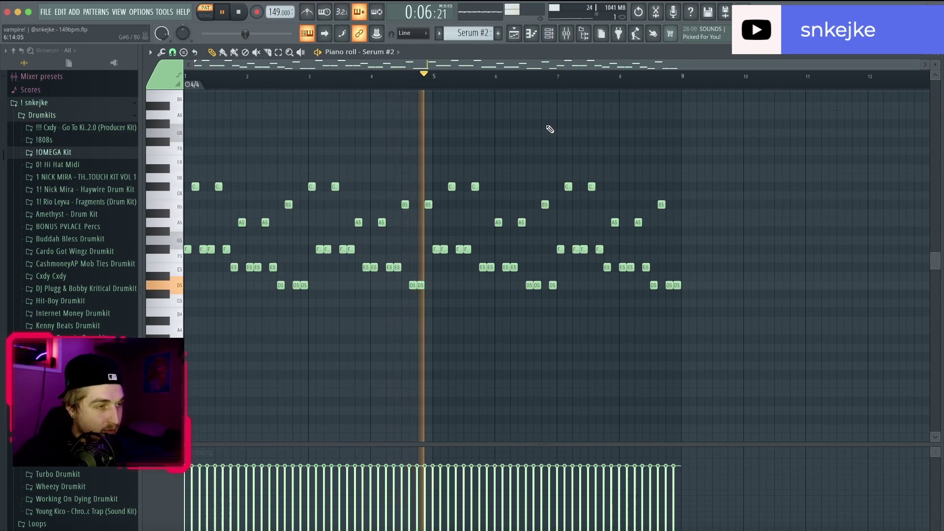
# Step: Stop playback, select the ElectraX track and play its melody in the piano roll
pyautogui.press('space')
pyautogui.press('F5')
pyautogui.click(277, 191)
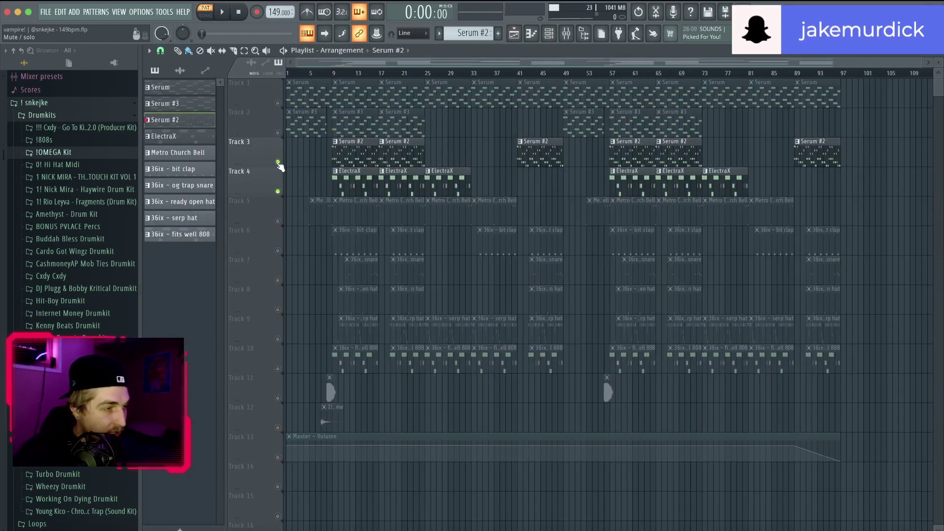
pyautogui.click(568, 35)
pyautogui.press('F7')
pyautogui.press('space')
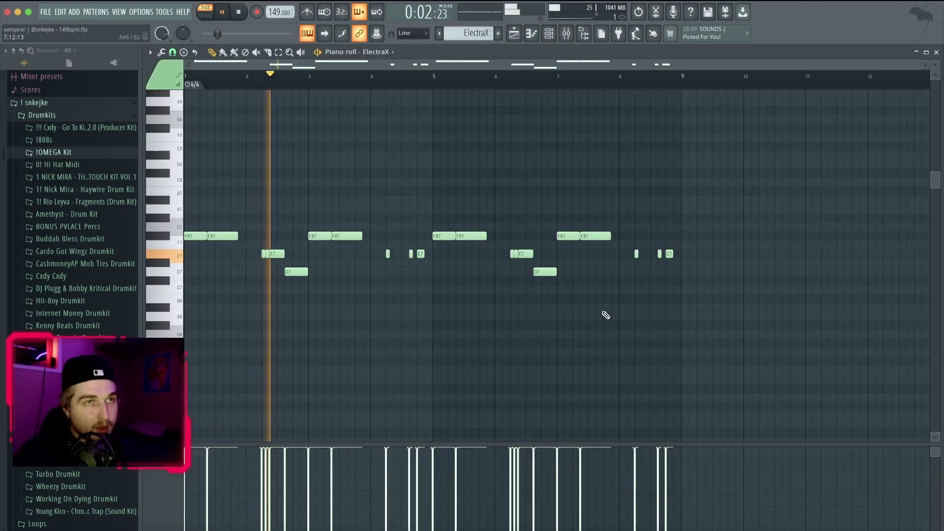
# Step: Peek at the ElectraX mixer effects and replay the start of the melody
pyautogui.press('space')
pyautogui.press('F9')
pyautogui.press('F7')
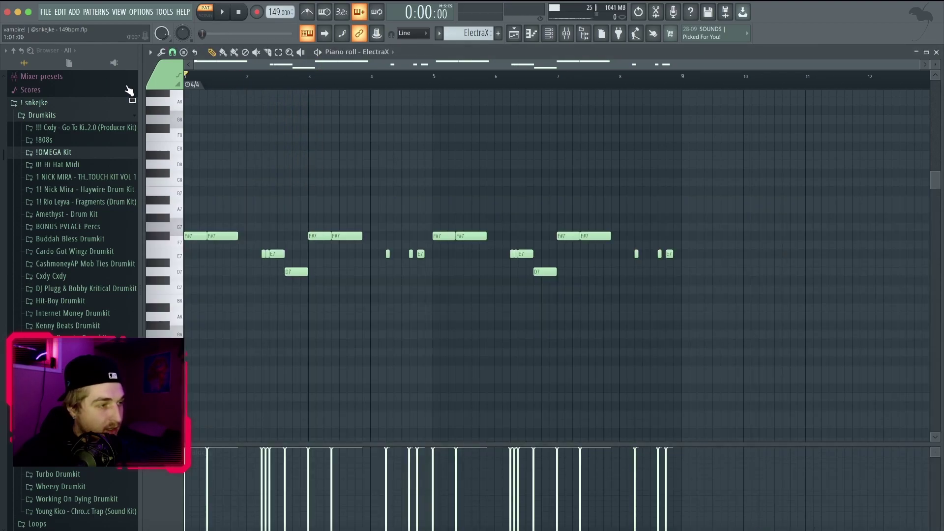
pyautogui.press('space')
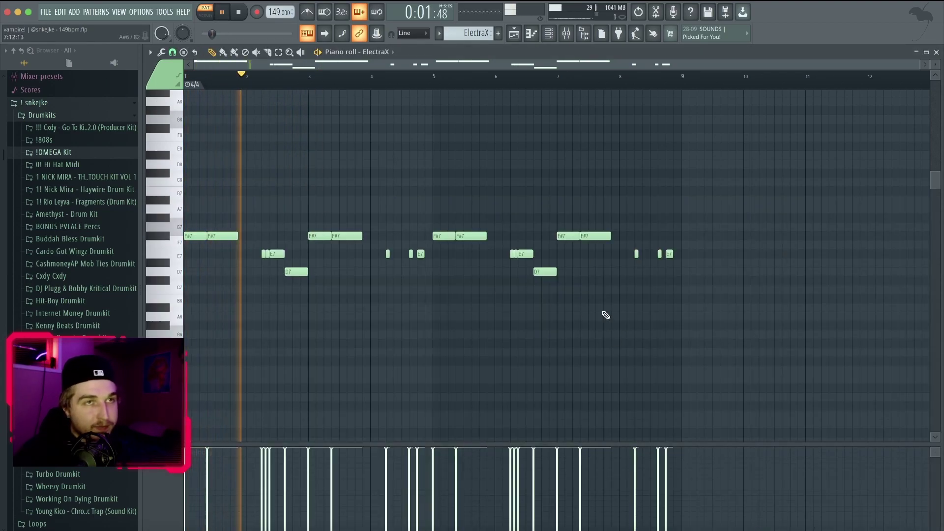
pyautogui.press('space')
# Step: Play ElectraX with its mixer channel showing, then close the mixer and stop playback
pyautogui.click(567, 35)
pyautogui.press('space')
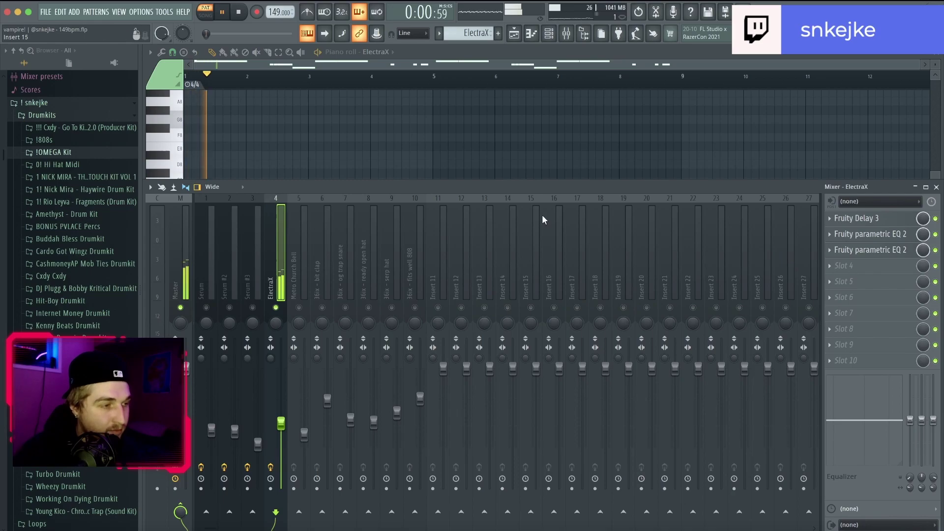
pyautogui.press('F9')
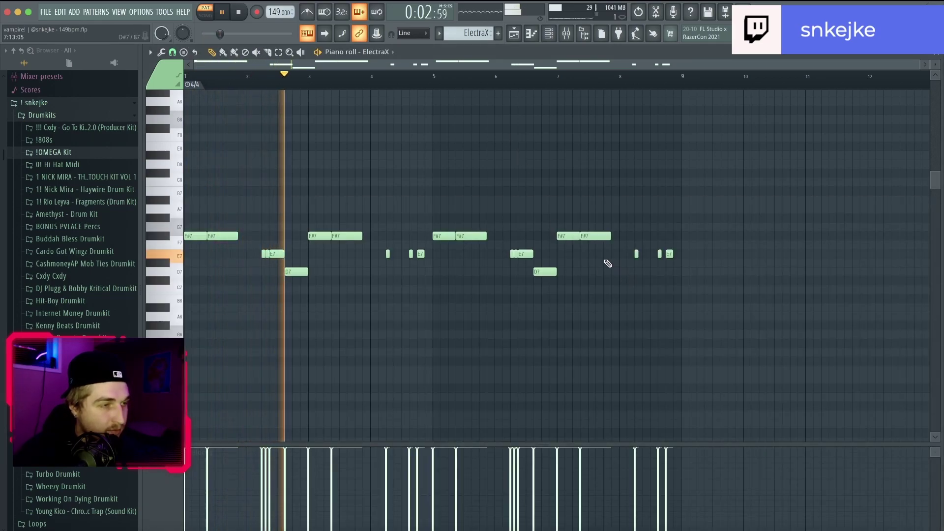
pyautogui.press('space')
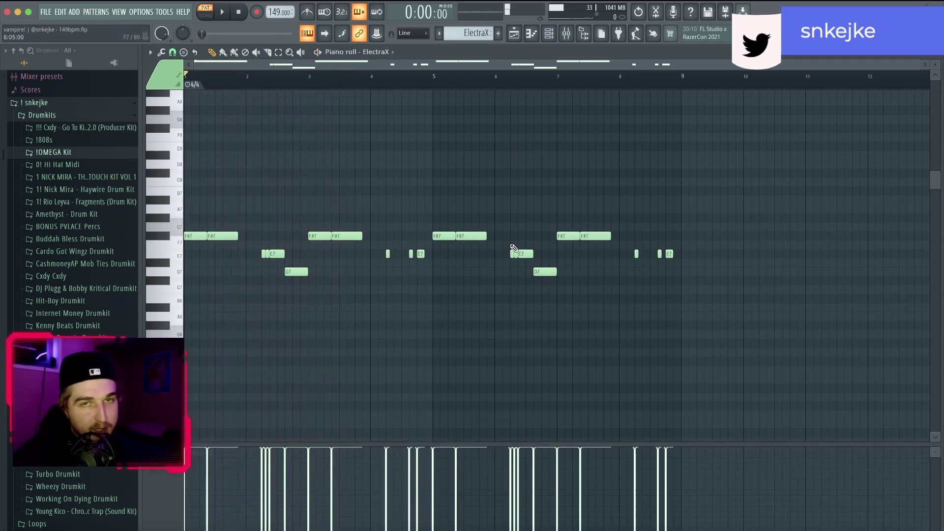
pyautogui.click(530, 35)
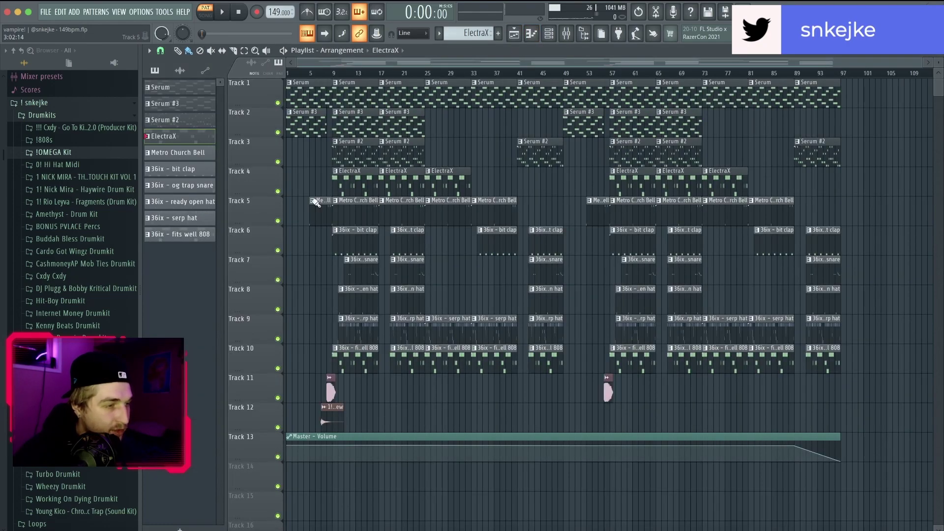